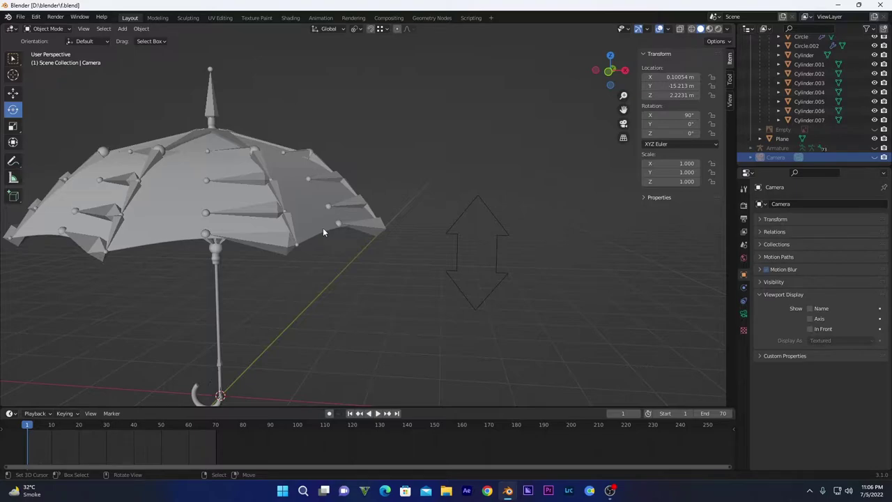
- Parent the umbrella canopy to the main armature using With Empty Groups, and show the canopy's vertex groups
click(178, 175)
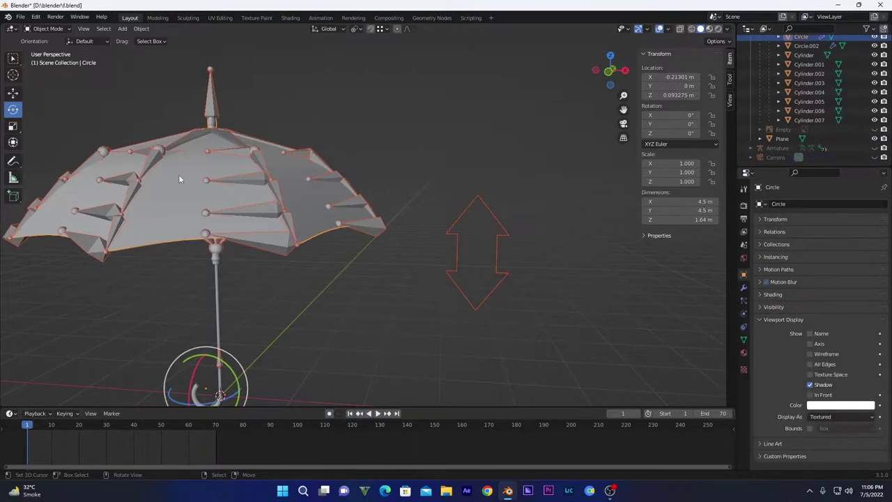
click(178, 174)
shift+click(152, 161)
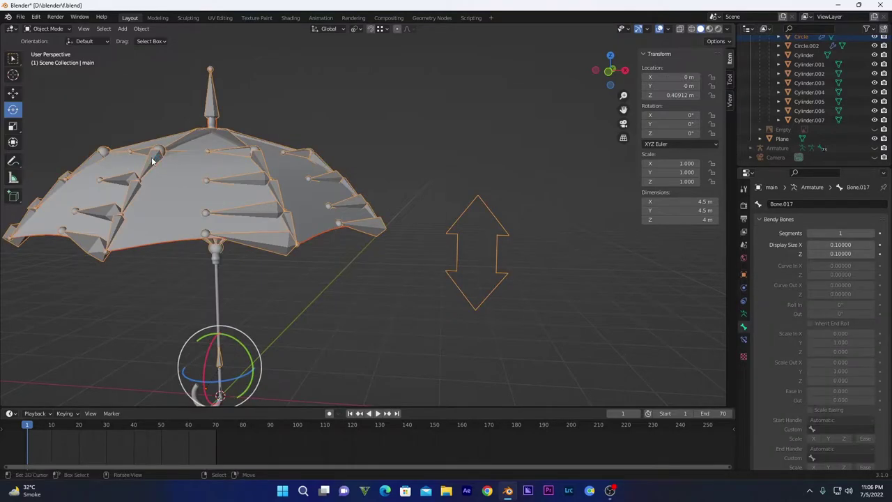
key(ctrl+p)
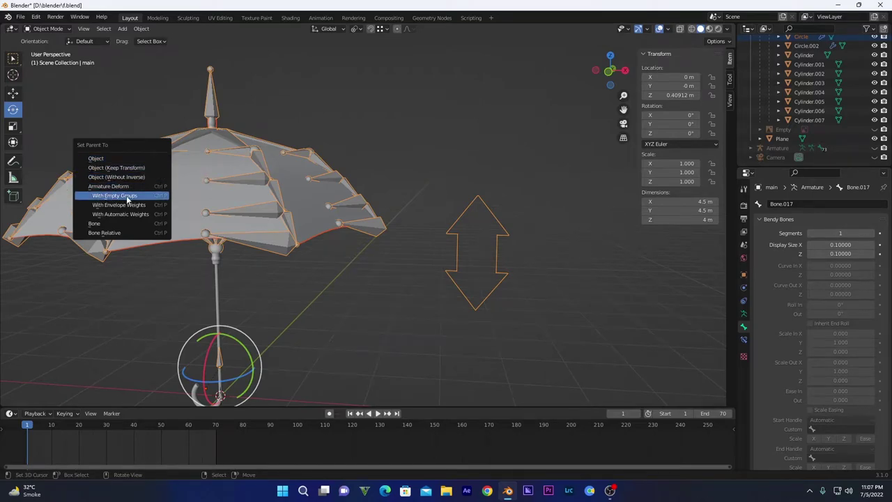
click(127, 199)
click(164, 199)
click(743, 340)
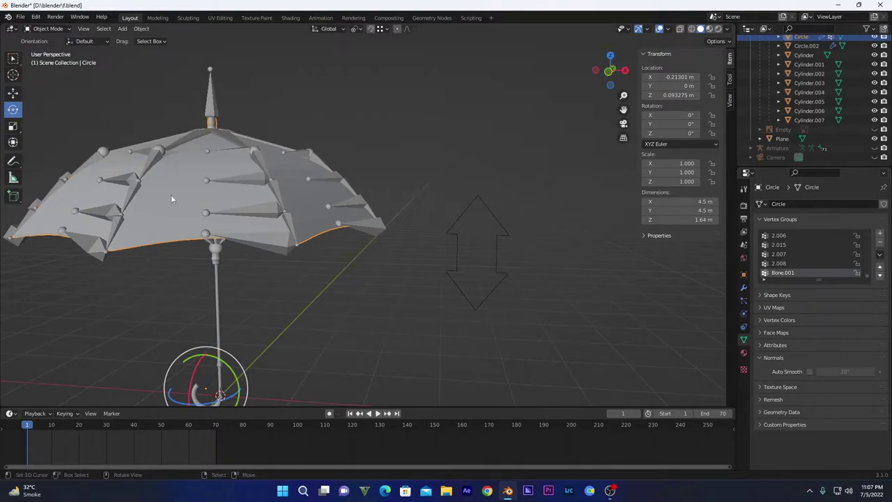
- Select the canopy with the armature and check its vertex groups in Weight Paint mode, making group 3.006 active
click(176, 155)
click(188, 158)
key(a)
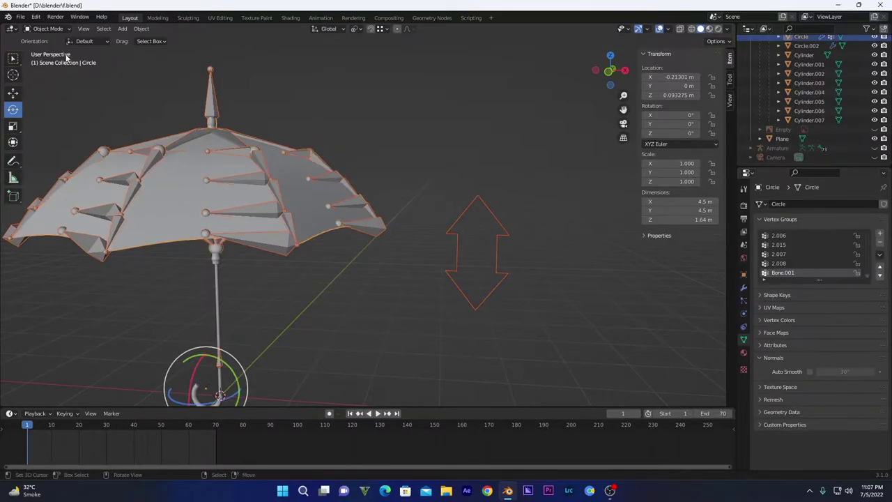
click(49, 29)
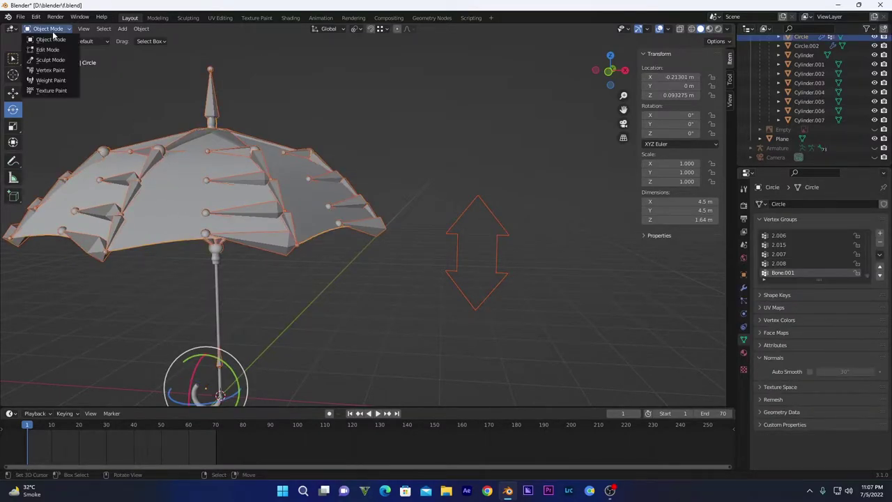
click(50, 80)
scroll(267, 195, down, 2)
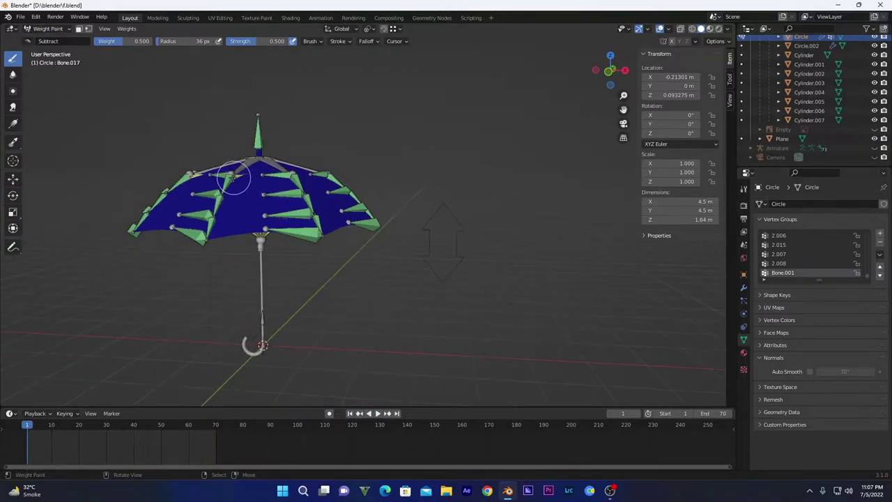
click(843, 236)
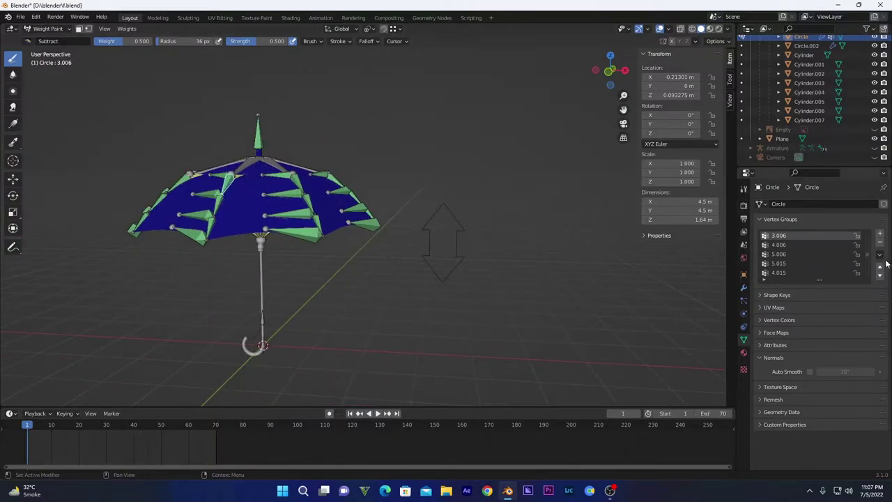
- Put the main armature in Pose Mode and disable Deform for Bone.001
right_click(298, 186)
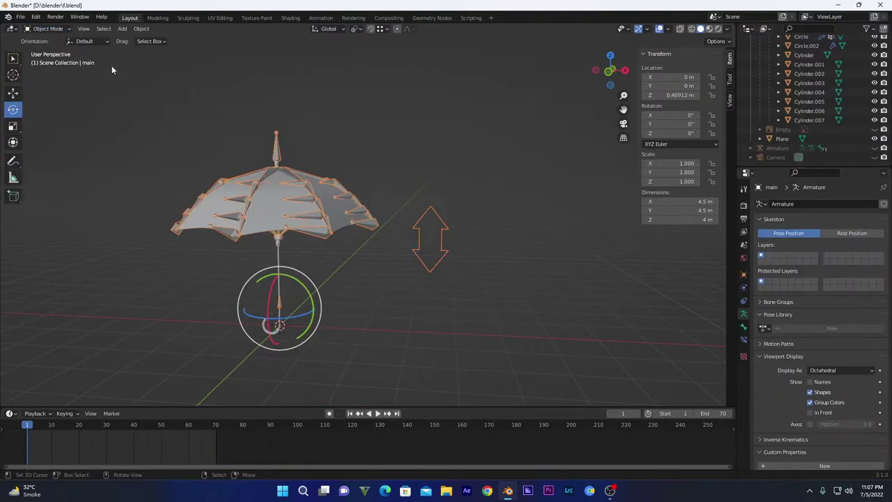
click(47, 29)
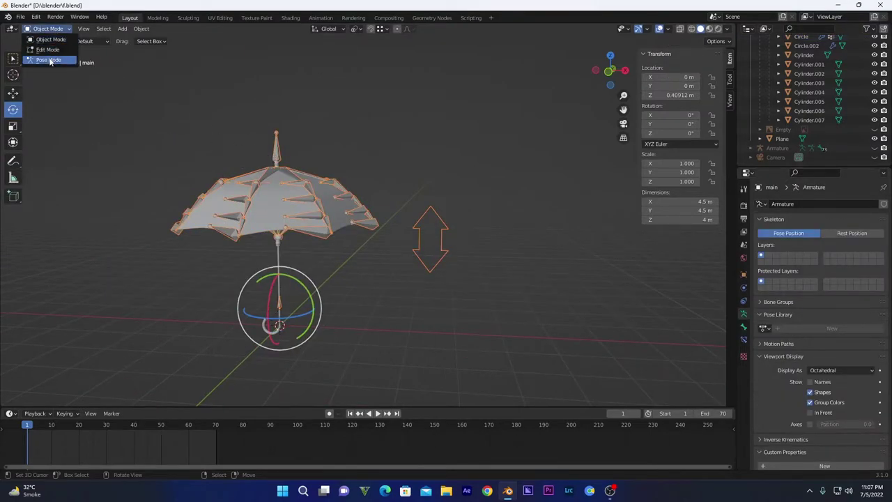
click(50, 60)
click(743, 326)
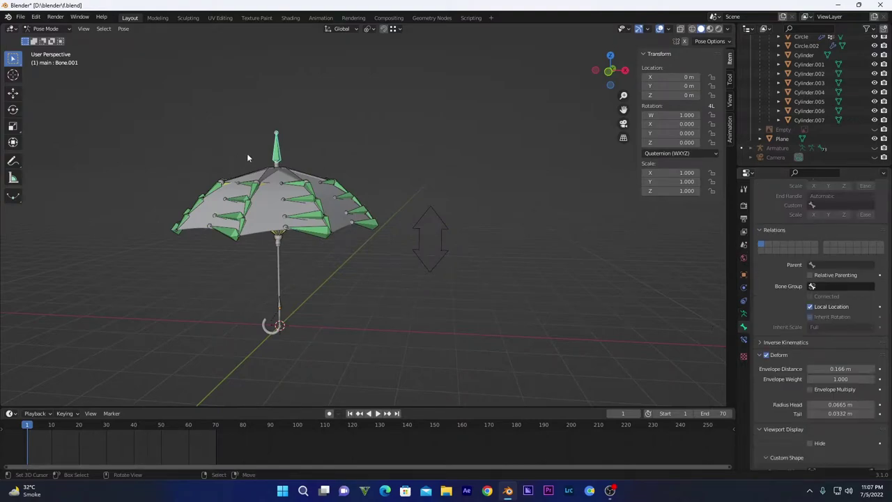
scroll(280, 155, up, 3)
scroll(241, 133, up, 1)
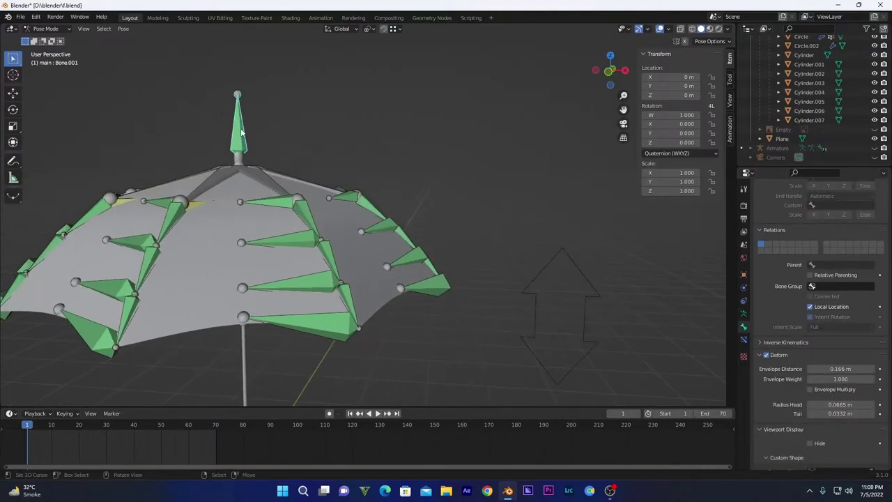
middle_drag(270, 202, 271, 197)
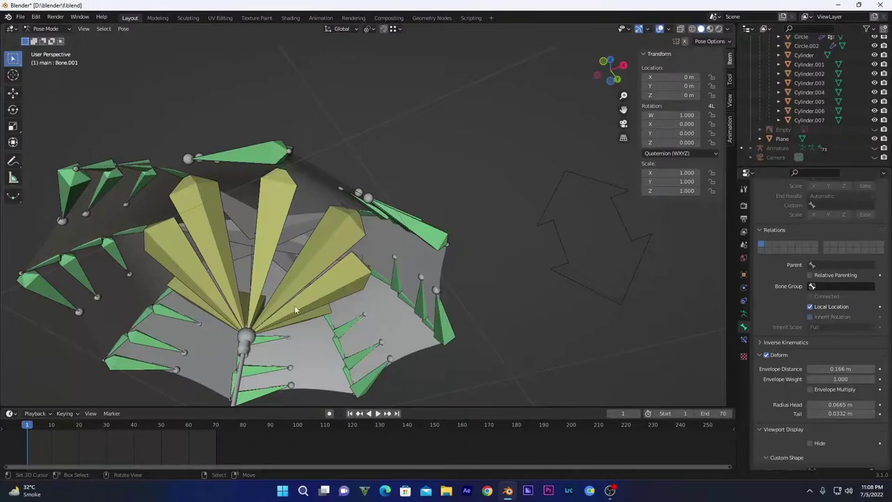
middle_drag(295, 310, 251, 117)
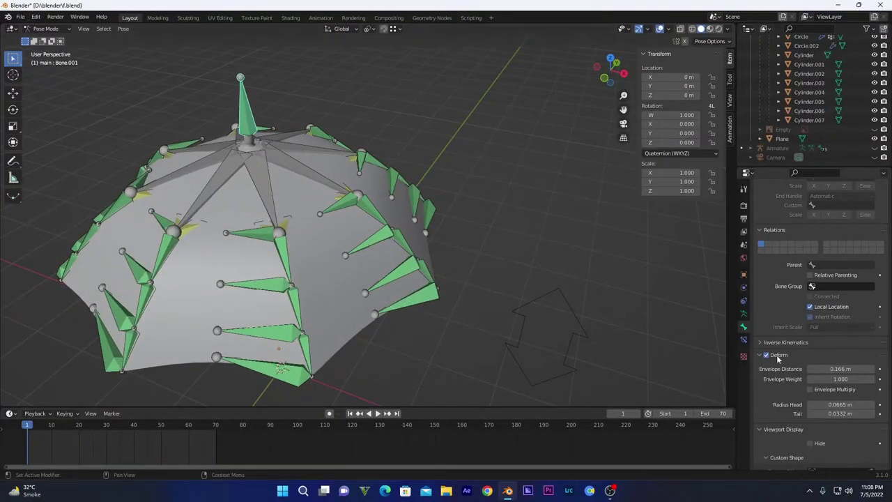
click(766, 355)
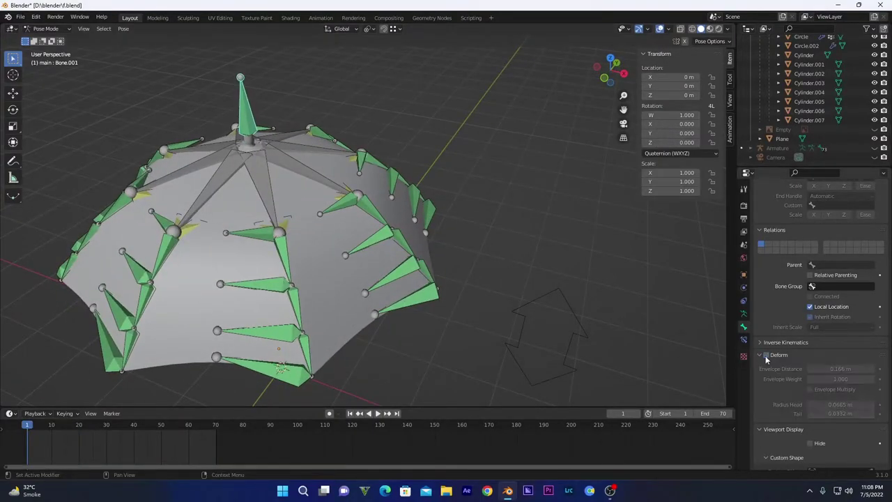
- Check the Deform setting on the grey upper bones and the yellow support bones under the canopy
middle_drag(387, 220, 318, 211)
click(259, 173)
middle_drag(259, 172, 269, 243)
click(269, 243)
click(318, 272)
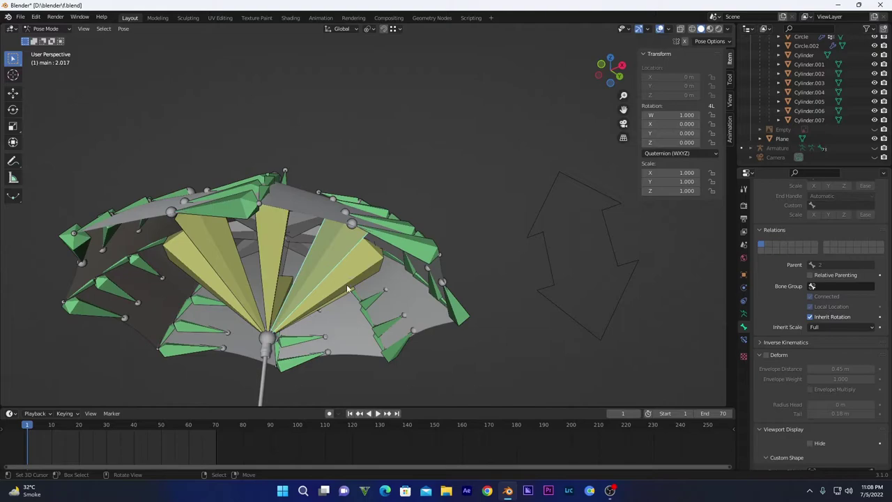
scroll(348, 288, down, 3)
scroll(568, 347, down, 3)
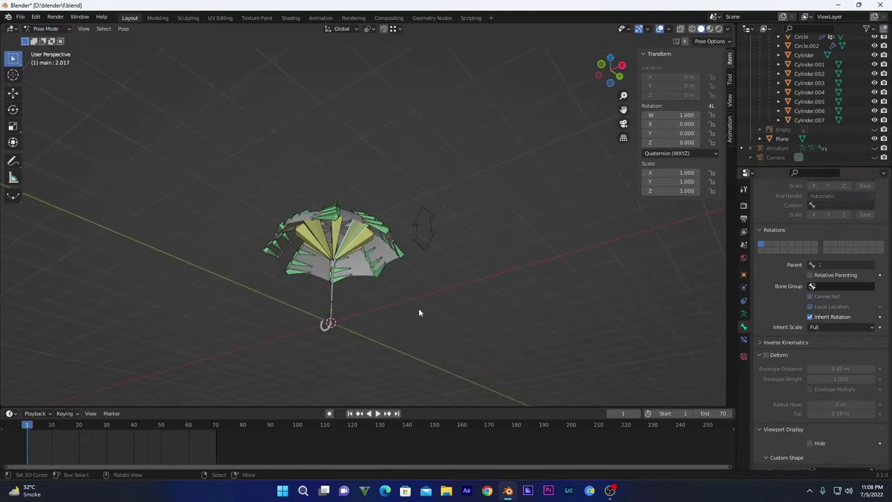
middle_drag(334, 276, 303, 277)
- Return to Object Mode, select the armature with the canopy, and enter Weight Paint mode with bone 2.006 active
click(45, 29)
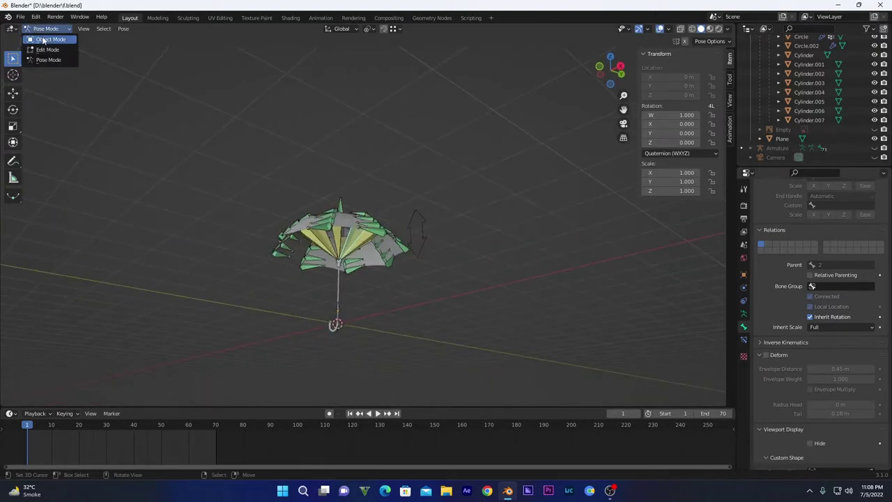
click(44, 38)
click(339, 201)
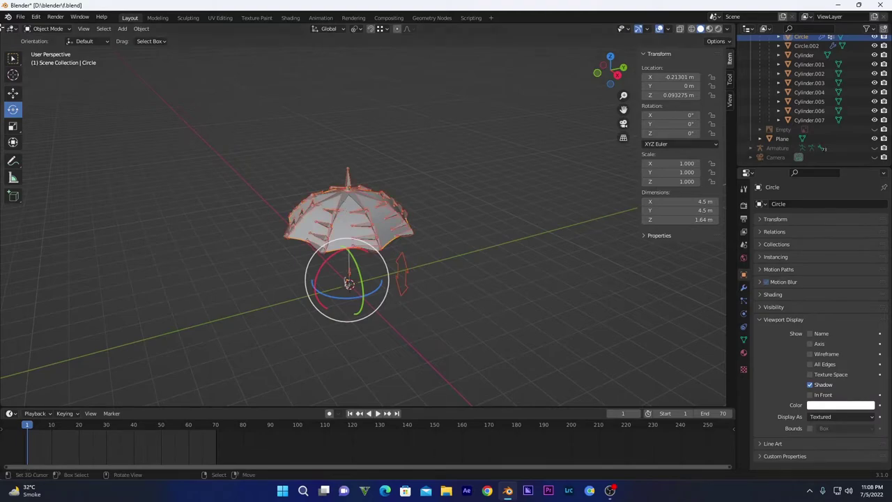
click(46, 29)
click(43, 78)
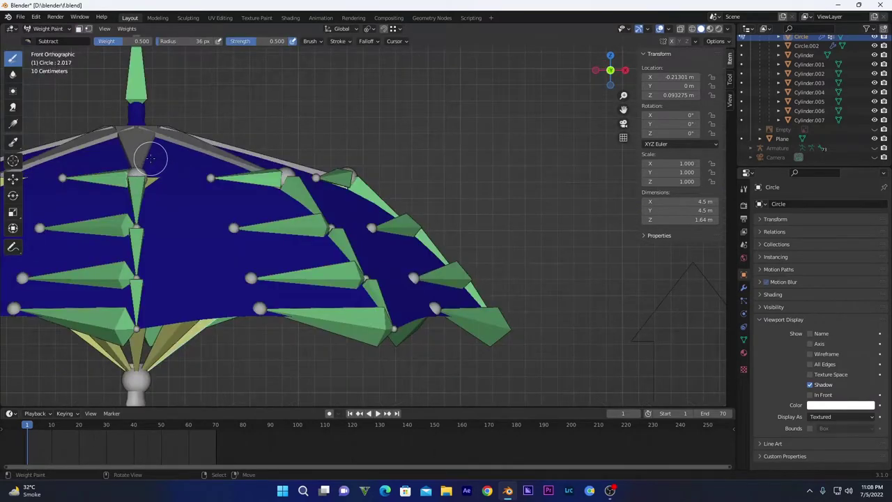
middle_drag(133, 144, 325, 246)
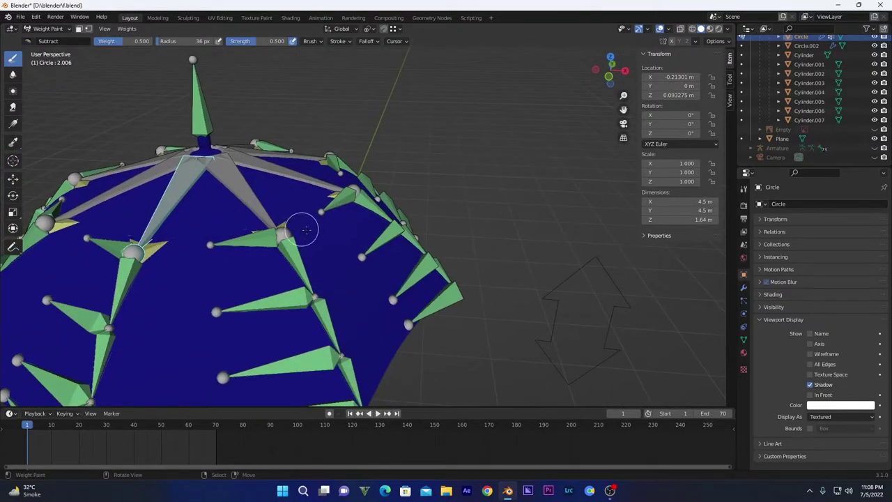
- Show the canopy's wireframe with its Subdivision modifier hidden in the viewport, and enable X-Ray shading
click(809, 354)
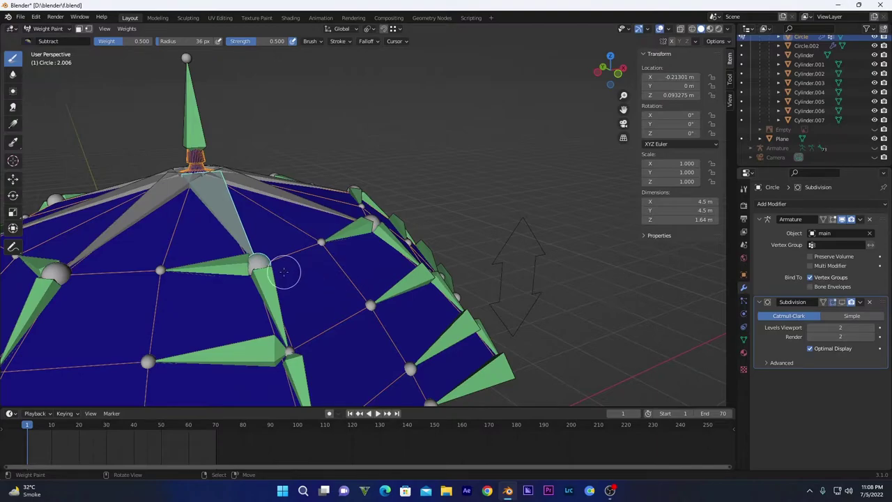
click(730, 30)
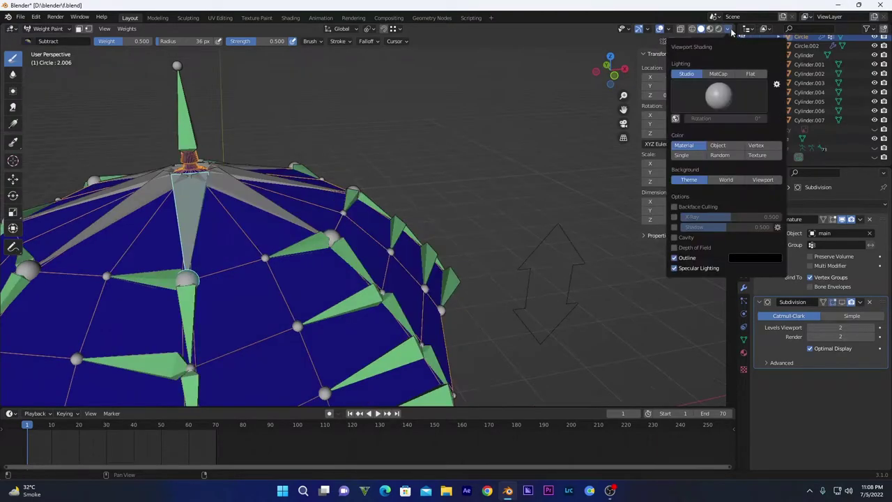
click(674, 217)
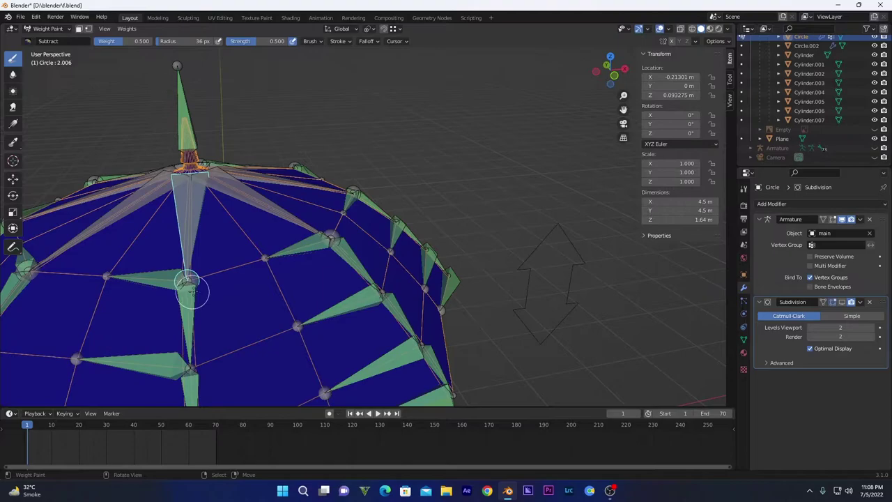
- Set the brush weight and strength to 1.000 and switch to the Add brush
middle_drag(193, 288, 258, 265)
scroll(238, 270, up, 3)
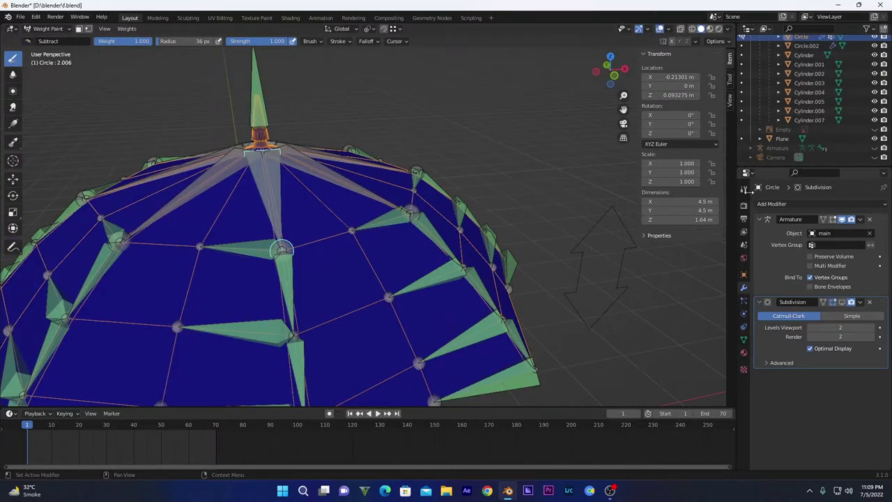
click(743, 189)
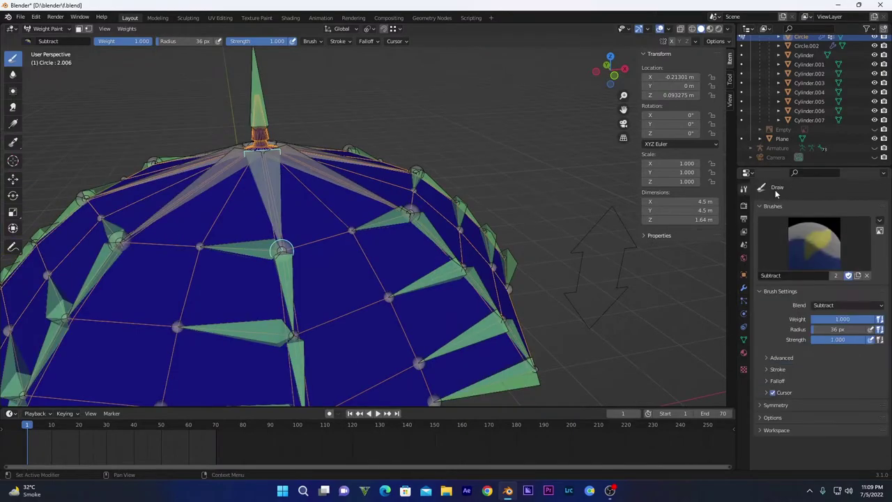
click(796, 267)
click(591, 297)
- Paint full weight on the canopy vertices at the lower ends of rib bones 2.006 and 3.006
drag(270, 169, 261, 179)
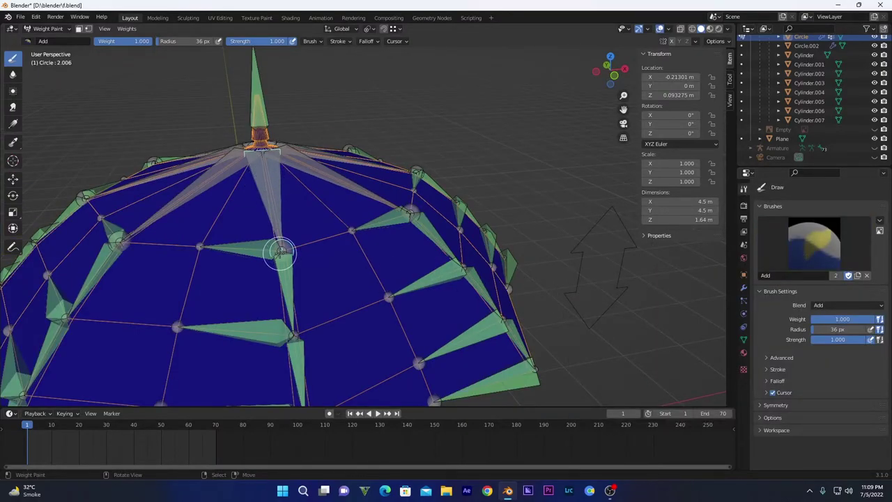
scroll(280, 253, up, 2)
drag(255, 255, 249, 260)
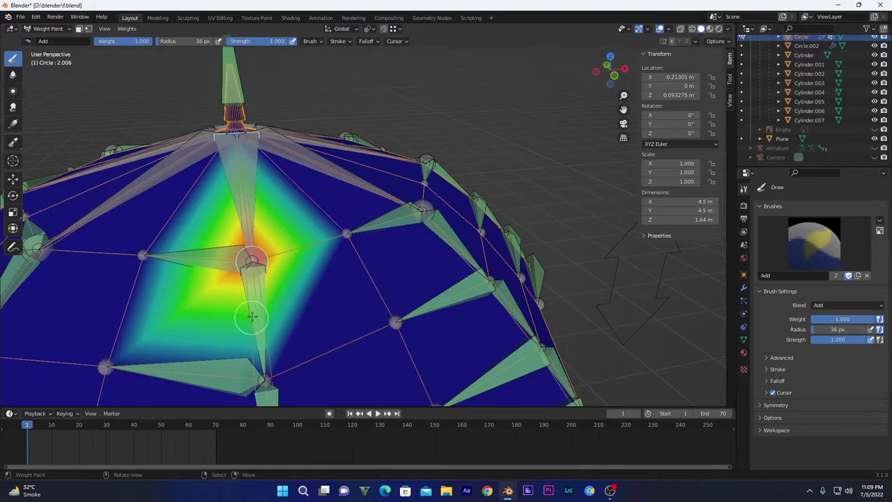
ctrl+click(260, 289)
middle_drag(260, 289, 271, 215)
mouse_move(271, 215)
mouse_down()
mouse_move(265, 200)
mouse_move(254, 209)
mouse_move(252, 202)
mouse_up()
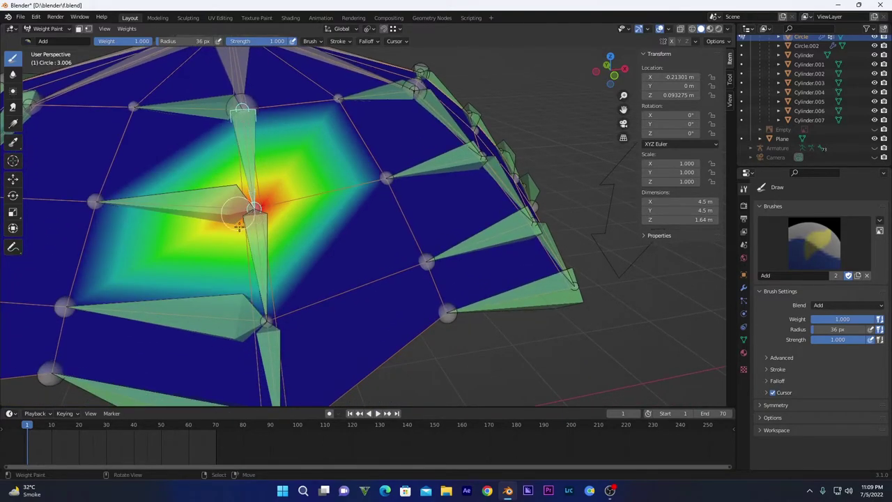
- Paint full weight on the canopy vertices at the lower ends of rib bones 4.006 and 5.006
ctrl+click(250, 260)
ctrl+click(256, 271)
drag(273, 317, 258, 321)
shift+middle_drag(258, 322, 259, 226)
ctrl+click(274, 264)
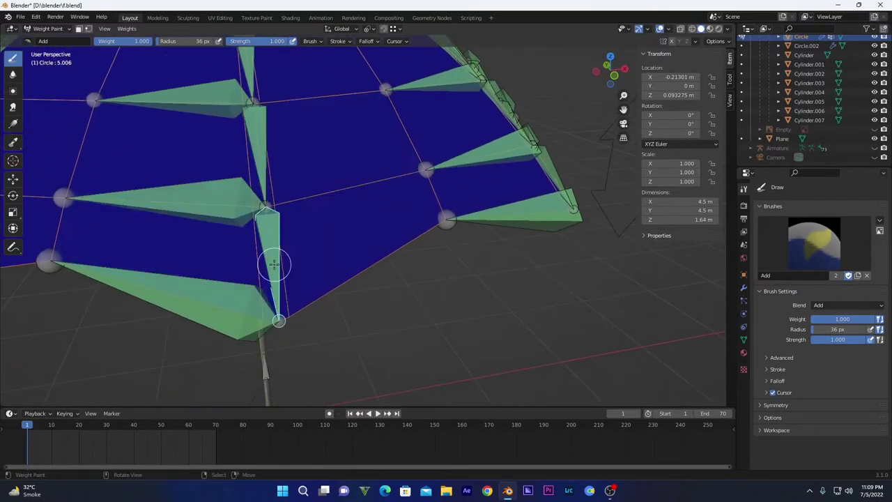
drag(278, 321, 268, 318)
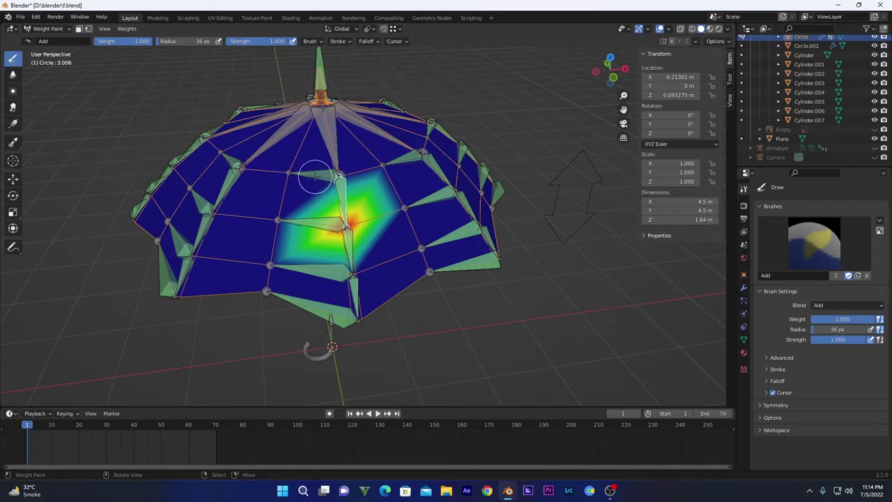
- Select side bone 2.015, set the brush weight to 0.250, and paint the canopy vertex at the bone's tip
key(ctrl+z)
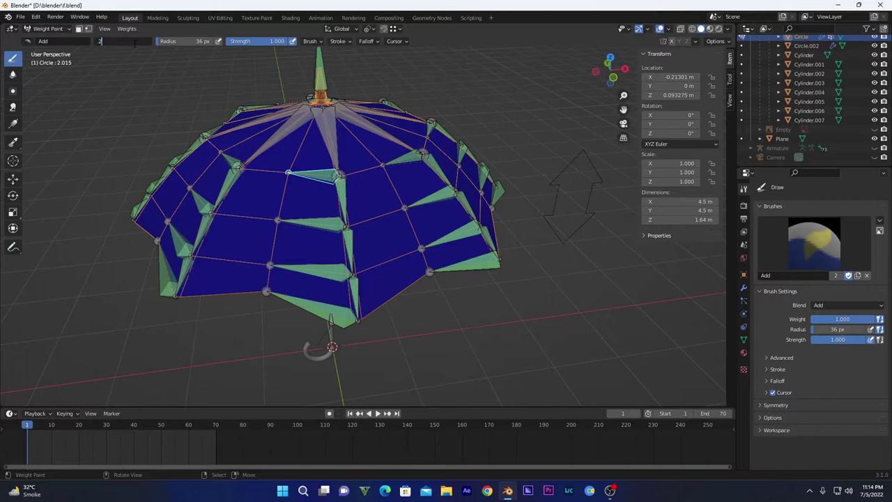
key(Return)
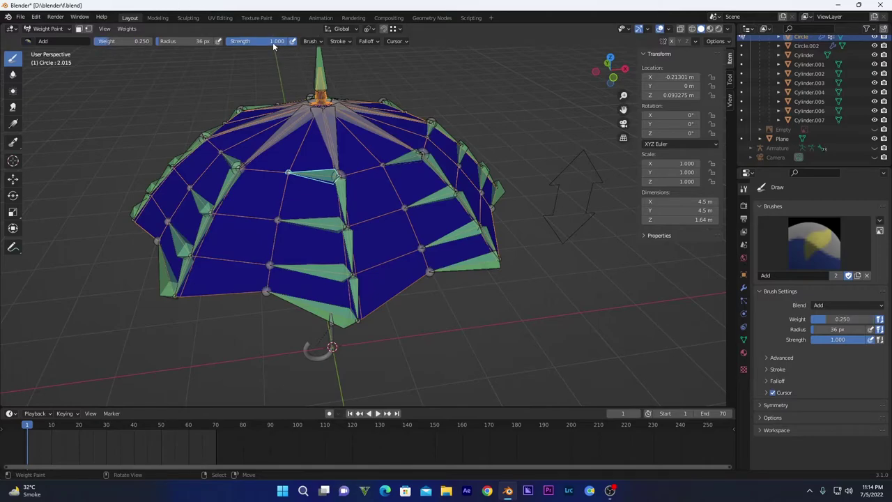
scroll(332, 161, up, 4)
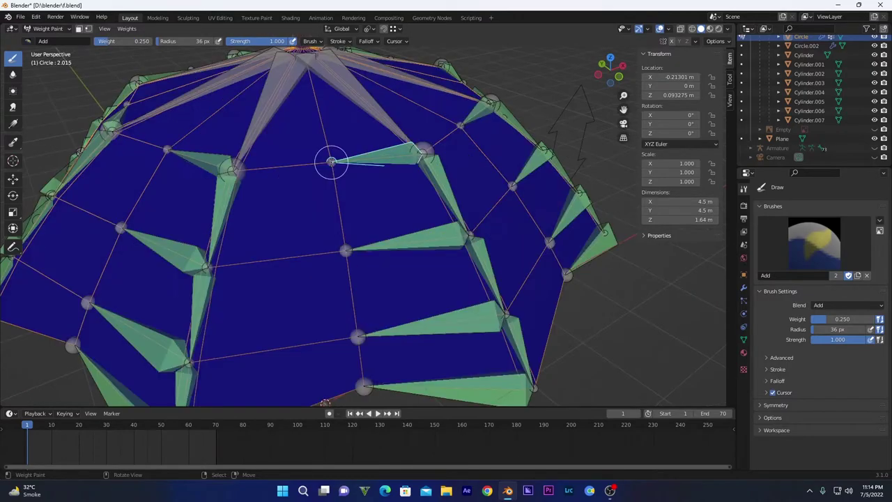
click(331, 161)
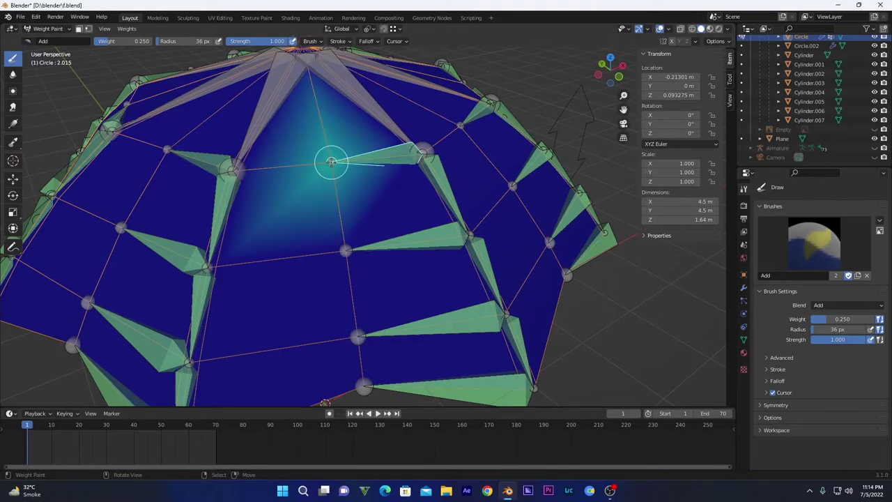
- Paint 0.250 weight on the canopy vertices at the tips of side bones 3.015, 4.015 and 5.015
right_click(384, 249)
click(345, 251)
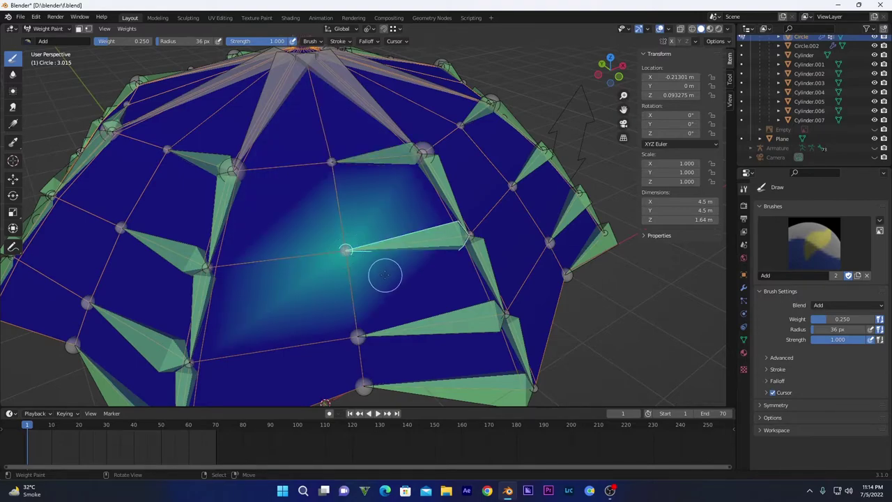
middle_drag(386, 275, 383, 272)
right_click(382, 277)
click(321, 284)
scroll(322, 285, up, 3)
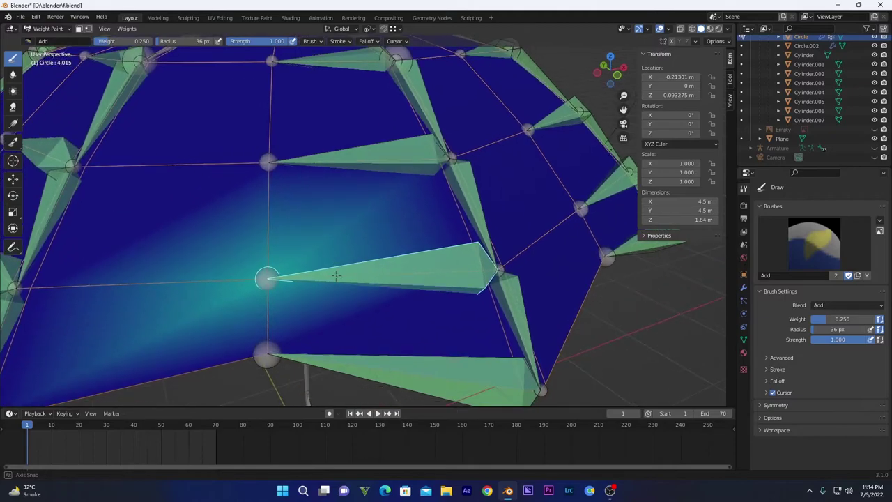
ctrl+click(266, 349)
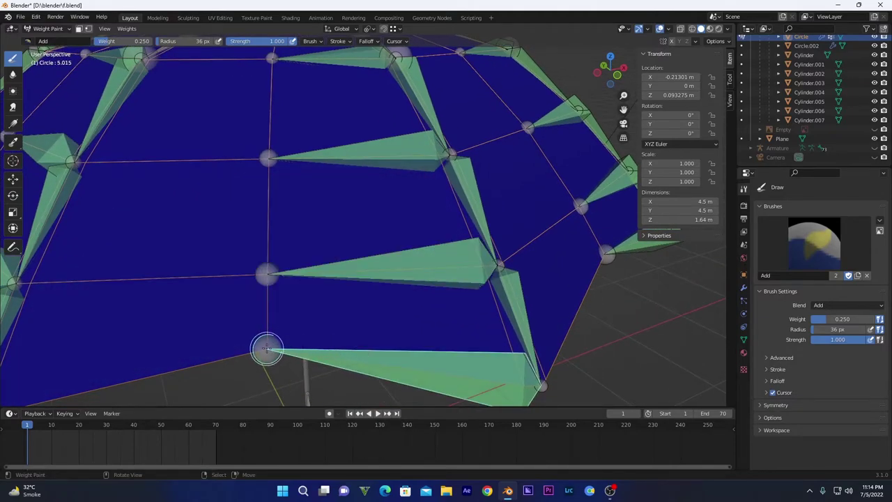
click(267, 348)
- Select side bone 5.008 on the adjacent panel's lower edge and paint the canopy vertex at its tip
mouse_move(269, 348)
middle_down()
mouse_move(109, 342)
mouse_move(362, 219)
middle_up()
ctrl+click(337, 180)
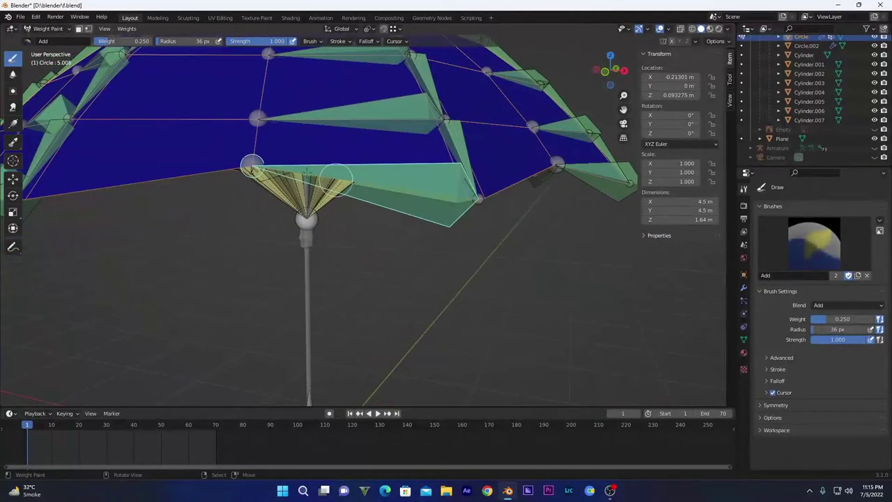
mouse_move(251, 163)
middle_down()
mouse_move(324, 307)
mouse_move(342, 185)
mouse_move(413, 195)
mouse_move(344, 313)
mouse_move(355, 239)
mouse_move(454, 271)
middle_up()
click(249, 223)
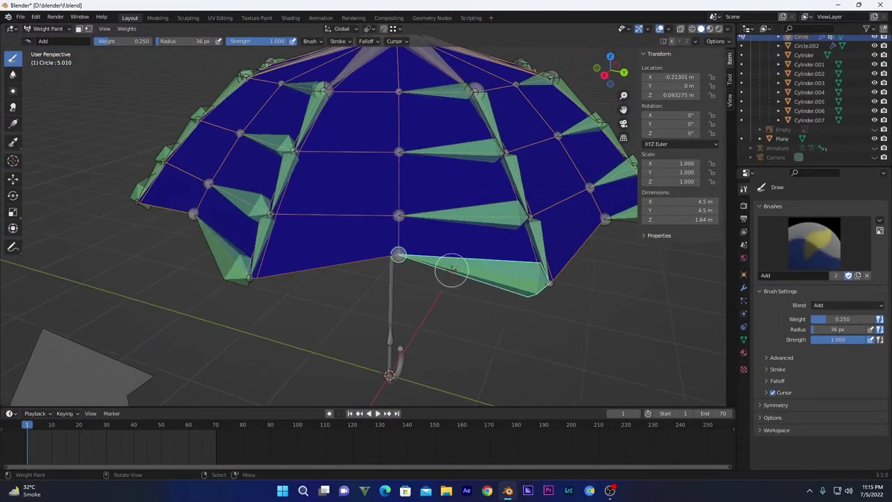
- Paint 0.250 weight at the side-bone tips of the panel after bone 5.010, working down to lower-edge bone 5.011
middle_drag(430, 160, 380, 178)
right_click(428, 141)
middle_drag(398, 140, 390, 186)
click(400, 200)
right_click(432, 280)
middle_drag(432, 279, 433, 230)
click(386, 204)
right_click(412, 343)
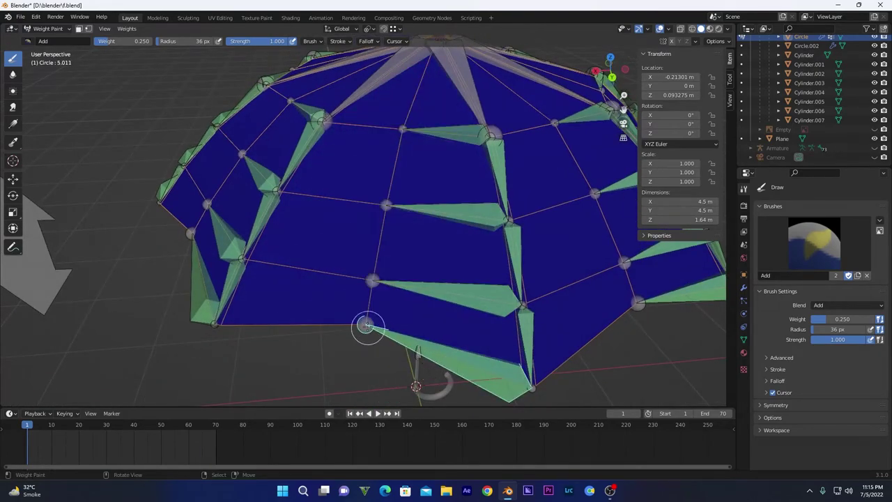
click(367, 327)
- Paint 0.250 weight at the side-bone tips of the following canopy panel, from the lower edge up to bone 2.012
middle_drag(367, 328, 315, 326)
right_click(456, 370)
click(416, 356)
right_click(461, 305)
click(418, 301)
right_click(460, 215)
right_click(456, 134)
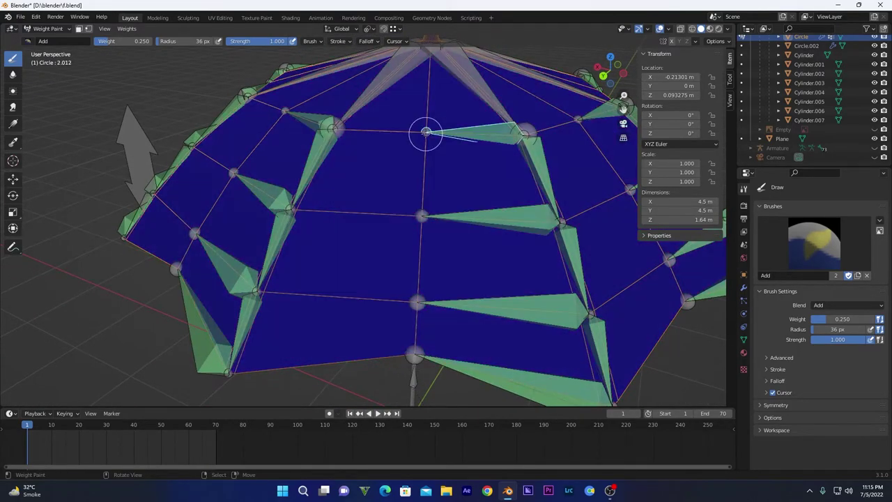
click(426, 134)
- Paint 0.250 weight at the side-bone tips of the adjacent canopy panel, from its upper bone down to bone 5.013
middle_drag(427, 135, 378, 136)
click(434, 126)
click(444, 210)
right_click(510, 313)
middle_drag(456, 302, 430, 244)
right_click(442, 219)
- Paint 0.250 weight at the side-bone tips of the panel beside bone 5.013, from the lower edge upward
middle_drag(418, 191, 376, 218)
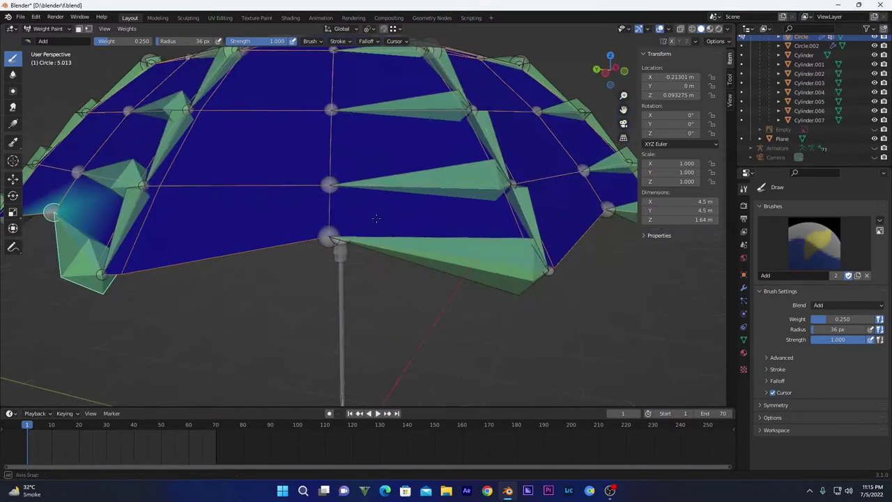
right_click(373, 246)
right_click(352, 188)
click(337, 188)
middle_drag(341, 192, 343, 228)
right_click(339, 232)
right_click(338, 141)
click(329, 142)
- Leave weight painting for Object Mode, select the main armature, and switch it to Pose Mode
mouse_move(397, 210)
middle_down()
mouse_move(363, 209)
mouse_move(404, 188)
middle_up()
scroll(397, 202, down, 5)
right_click(446, 160)
scroll(446, 161, up, 4)
click(48, 29)
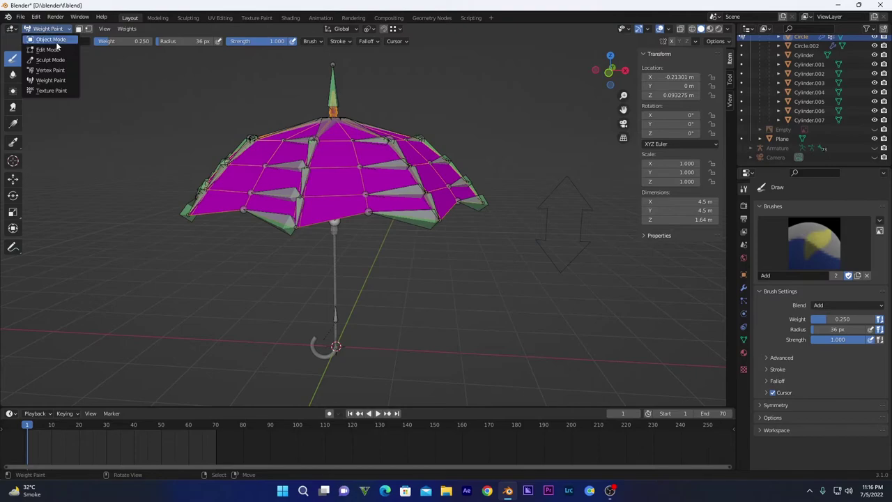
click(54, 40)
shift+click(318, 134)
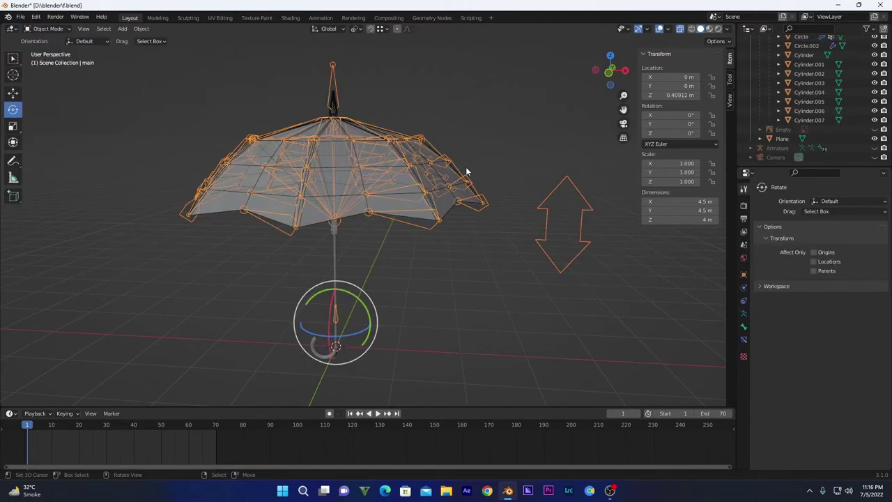
click(47, 29)
click(49, 60)
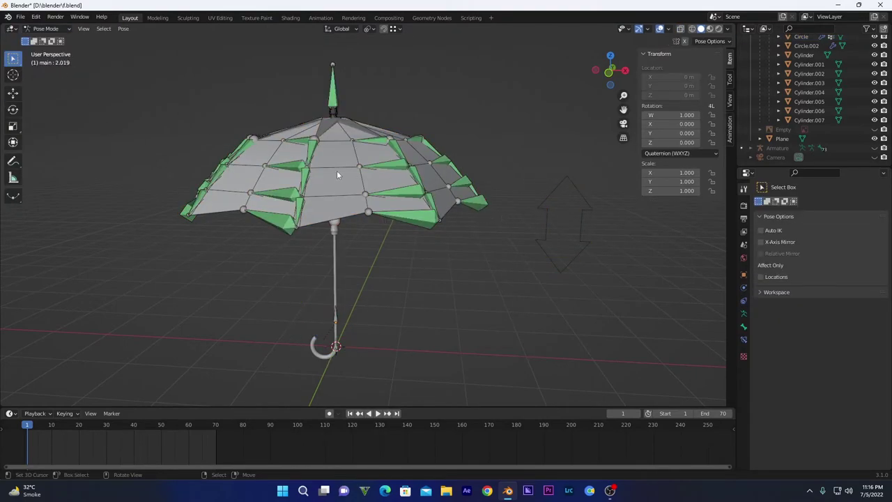
- Select the double-arrow control bone and set its Y location to 1.4 m to close the umbrella
click(569, 220)
double_click(665, 86)
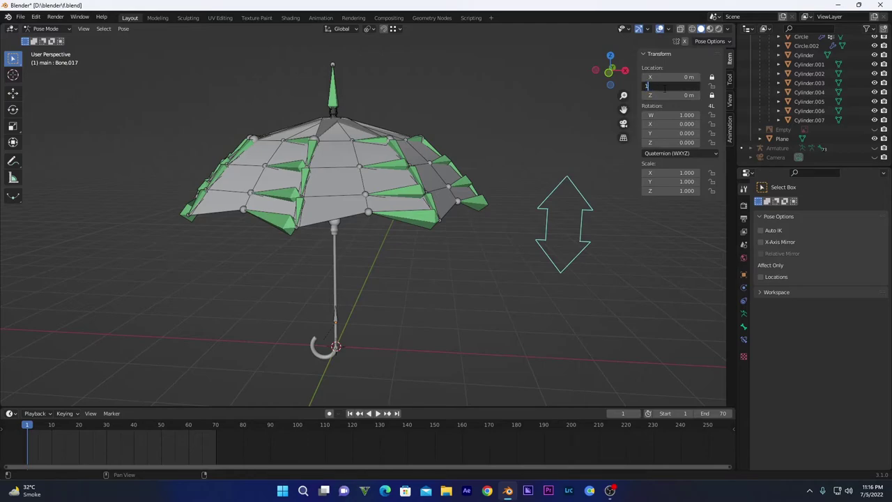
text(1.4)
key(Return)
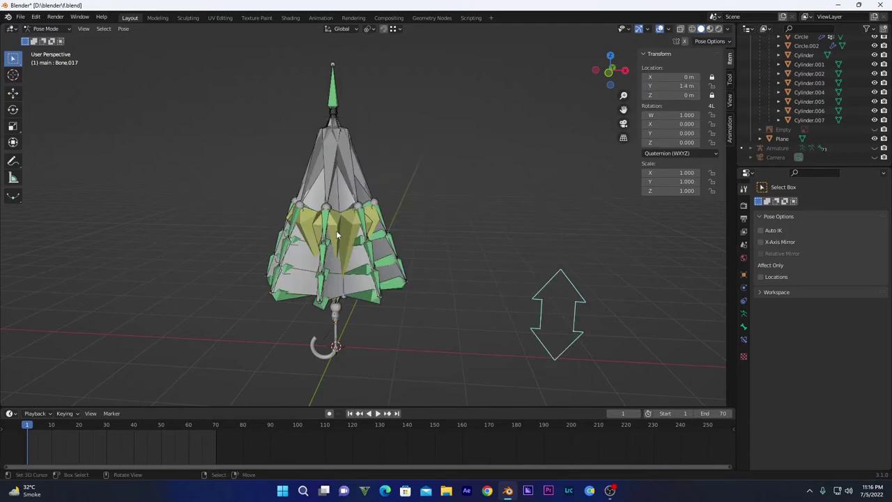
- Select every armature bone except the double-arrow control and hide the selected bones
key(a)
shift+click(545, 299)
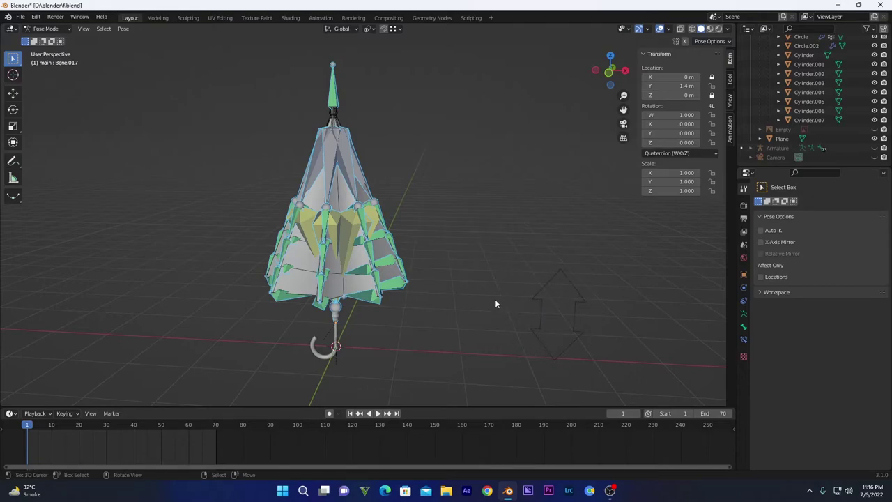
key(h)
- Return to Object Mode, select the canopy, and enable its Subdivision modifier in the viewport
click(24, 28)
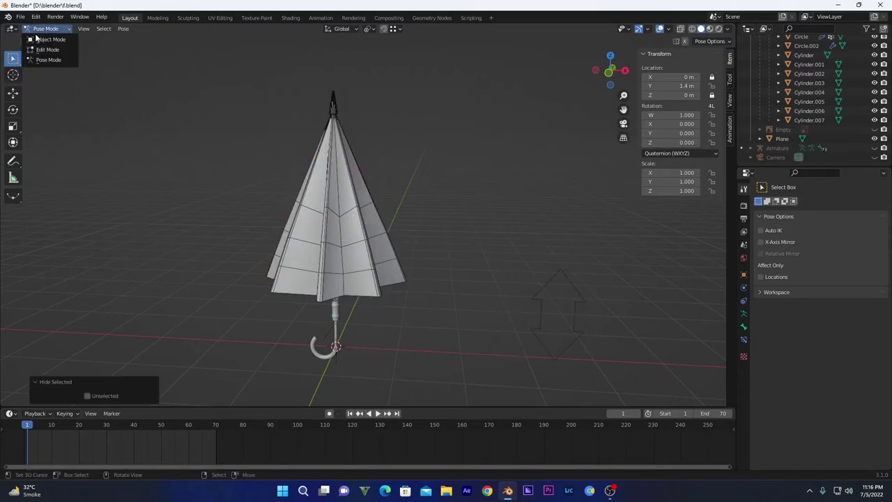
click(38, 40)
click(287, 202)
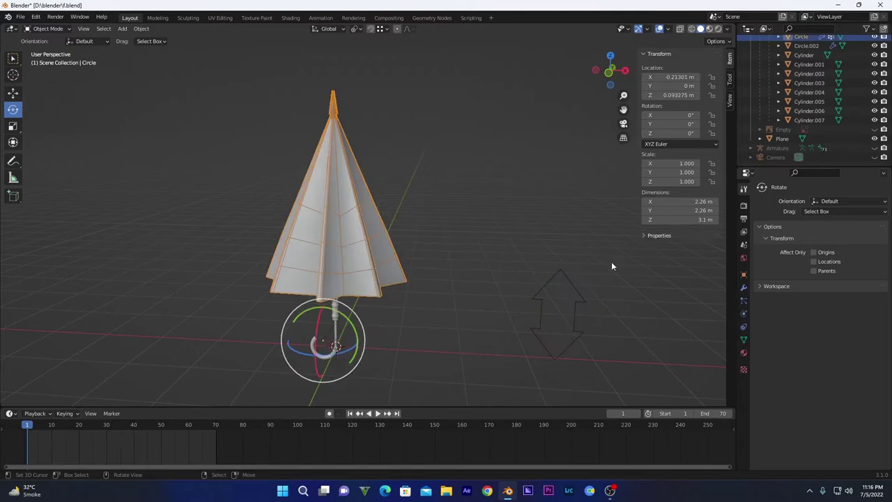
click(743, 287)
click(842, 302)
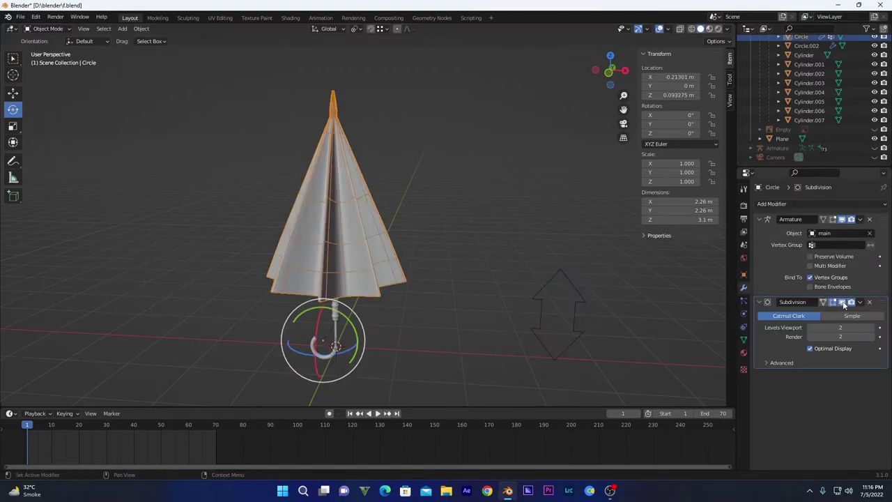
- Turn off the wireframe overlay in the canopy's viewport display settings
click(594, 207)
middle_drag(450, 231, 428, 222)
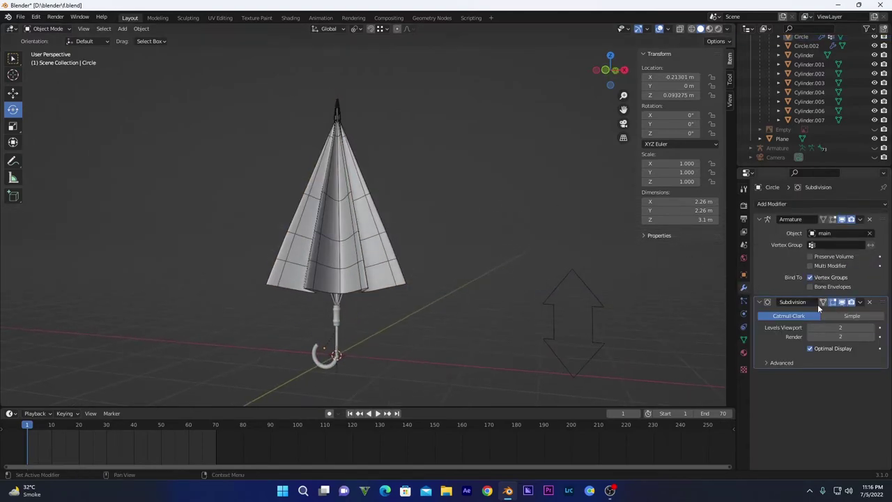
click(743, 276)
click(809, 354)
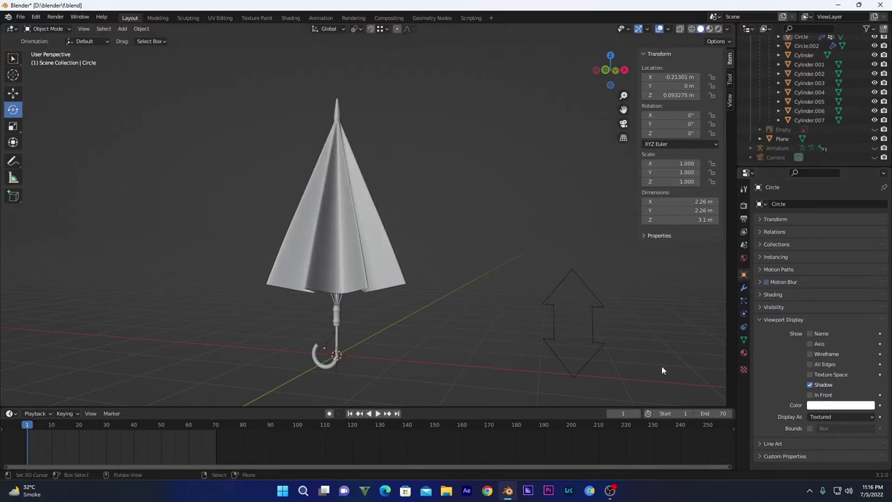
- Select the main armature, enter Pose Mode, and select the double-arrow control bone
middle_drag(578, 293, 547, 195)
click(573, 256)
click(57, 30)
click(49, 60)
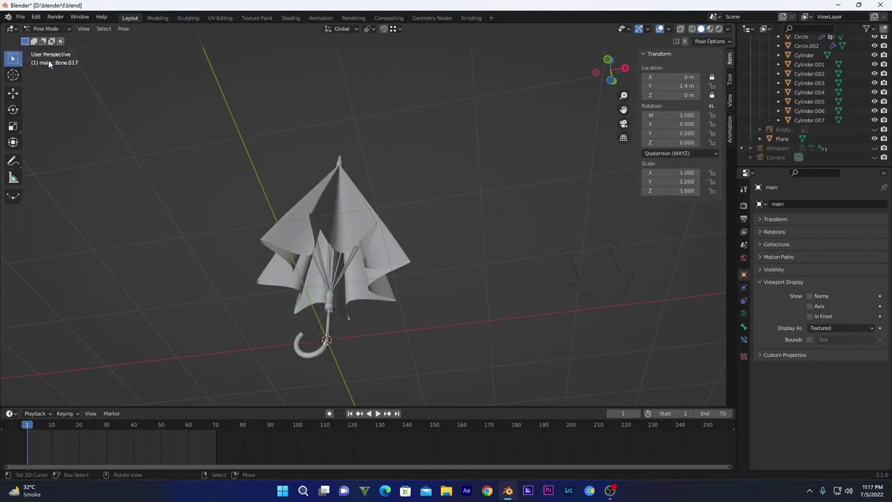
click(585, 284)
- Test opening the umbrella by moving the double-arrow control upward, and cancel the move
middle_drag(586, 284, 385, 302)
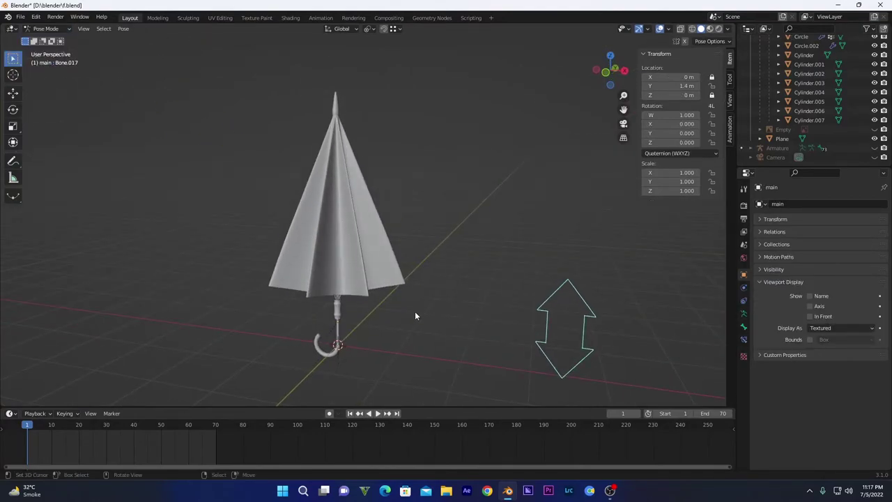
key(g)
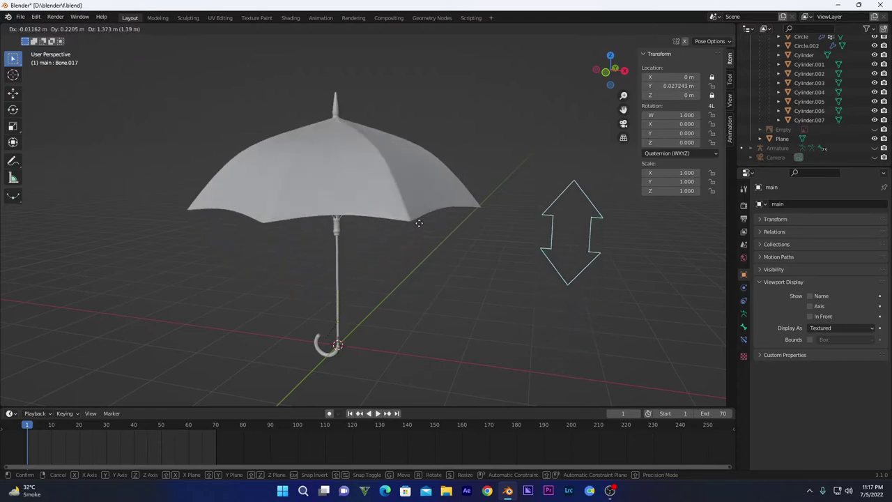
right_click(421, 206)
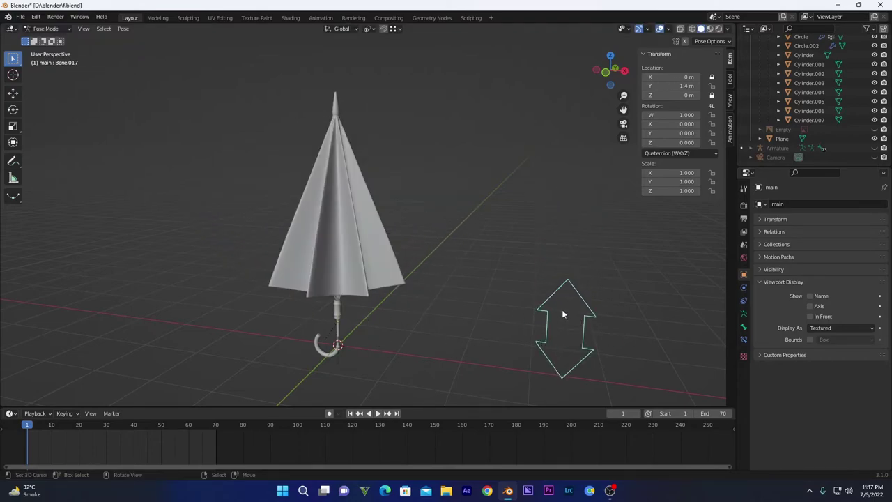
middle_drag(461, 337, 472, 304)
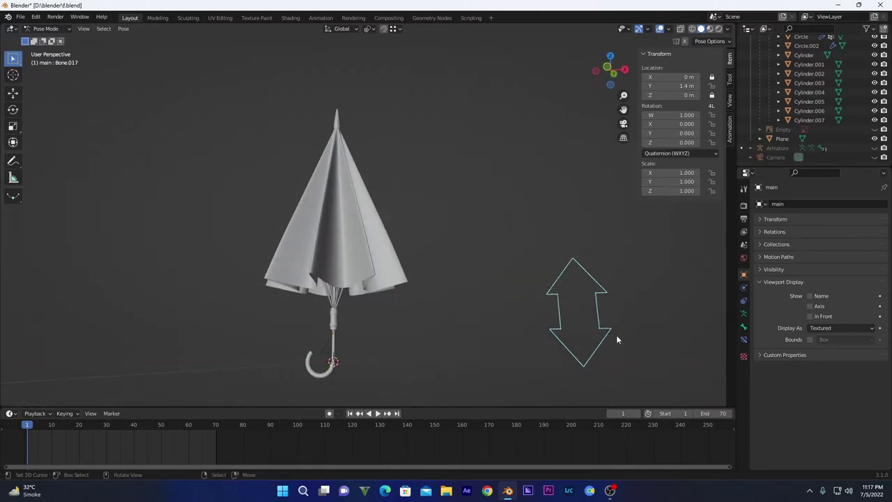
- Clear the Plane custom shape from the control bone's viewport display properties
click(743, 326)
scroll(813, 376, down, 15)
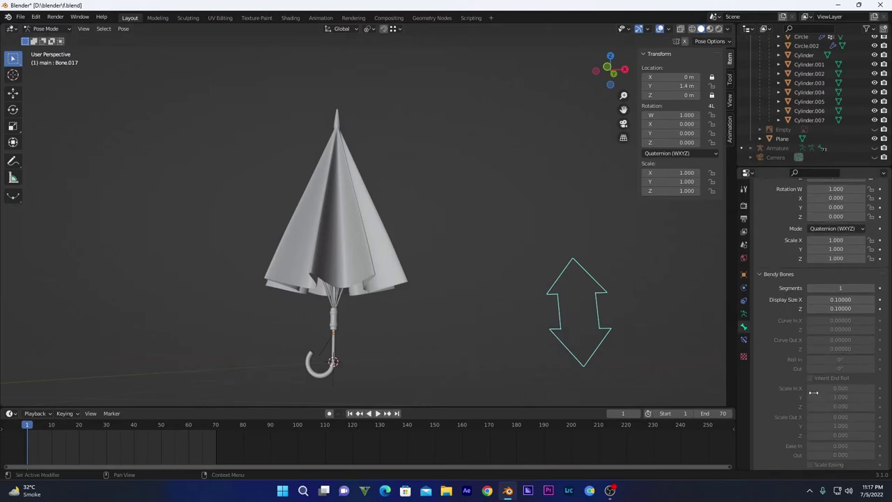
scroll(839, 408, down, 4)
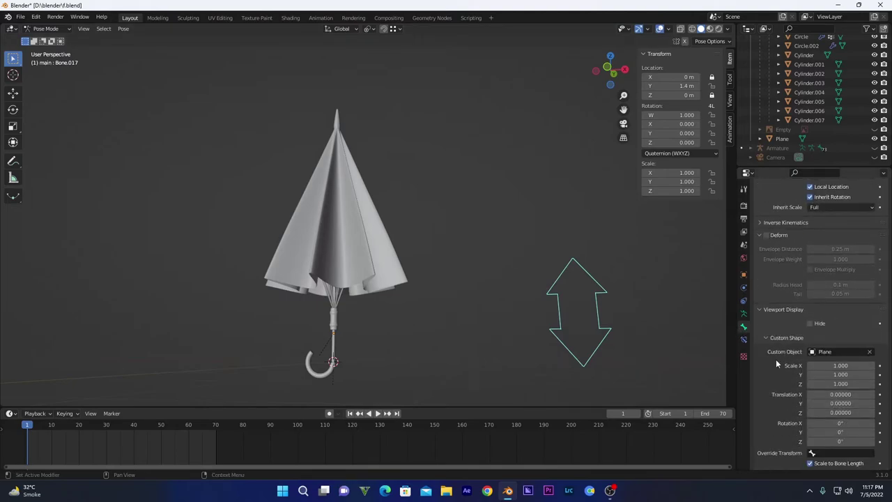
click(869, 352)
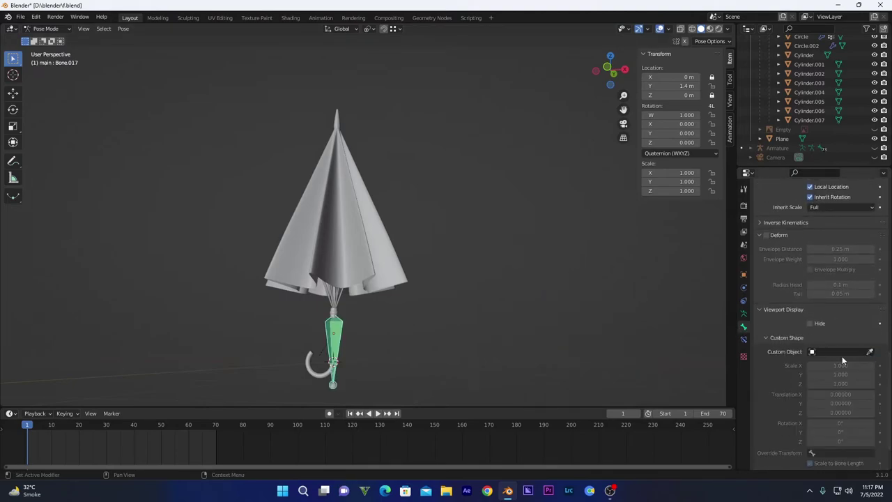
- Test moving the control bone without its custom shape to open the umbrella, and cancel the move
middle_drag(355, 306, 351, 339)
key(g)
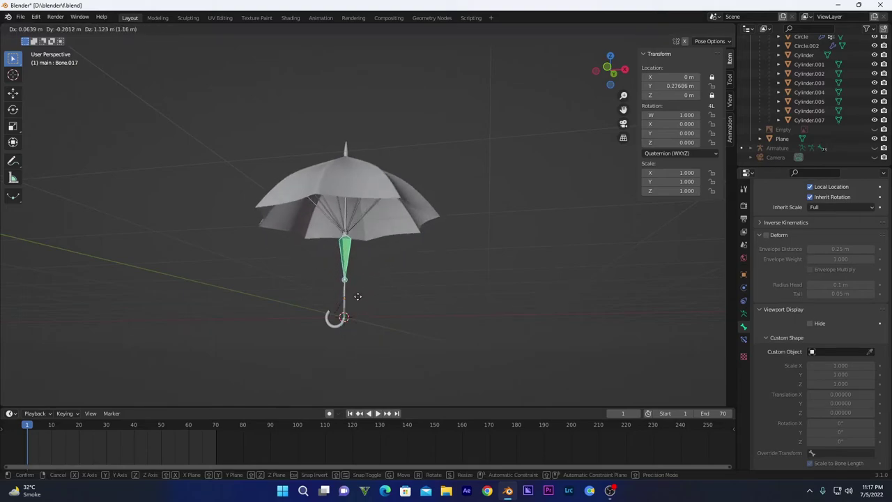
right_click(358, 383)
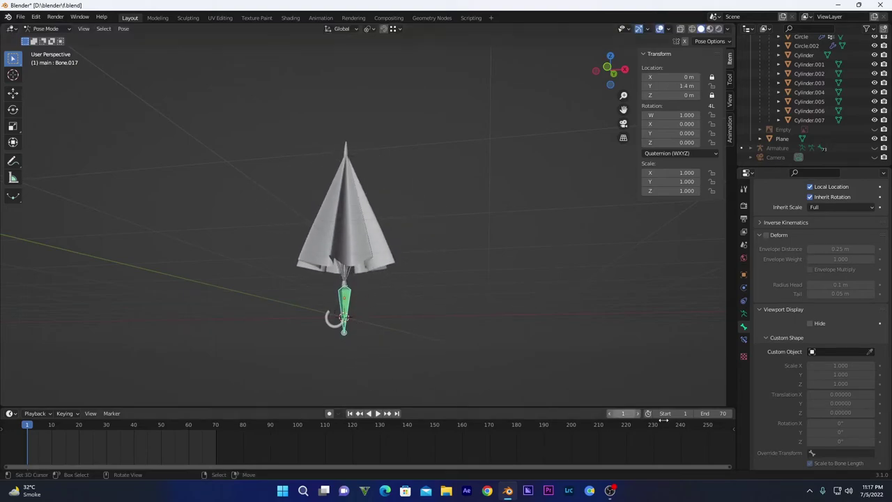
- Assign the Plane object as the control bone's custom shape
click(847, 350)
text(p)
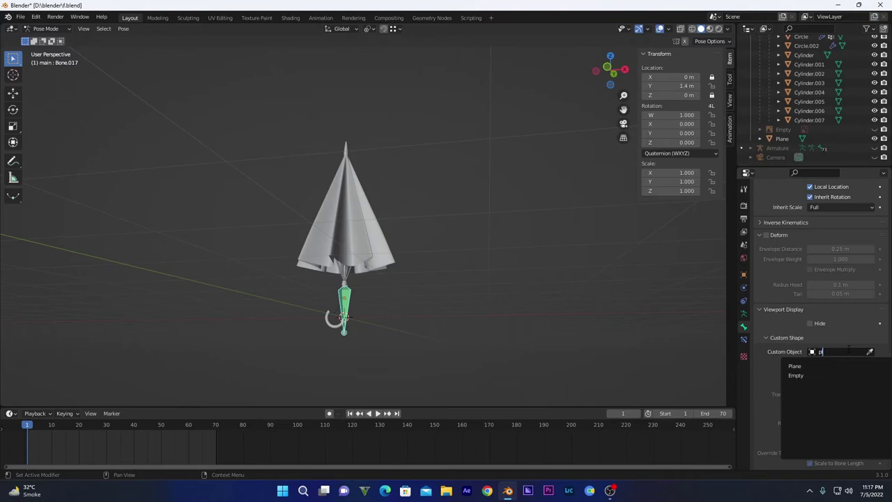
click(794, 366)
- Switch to Object Mode and select the distant Plane object that supplies the control bone's custom shape
scroll(574, 261, down, 3)
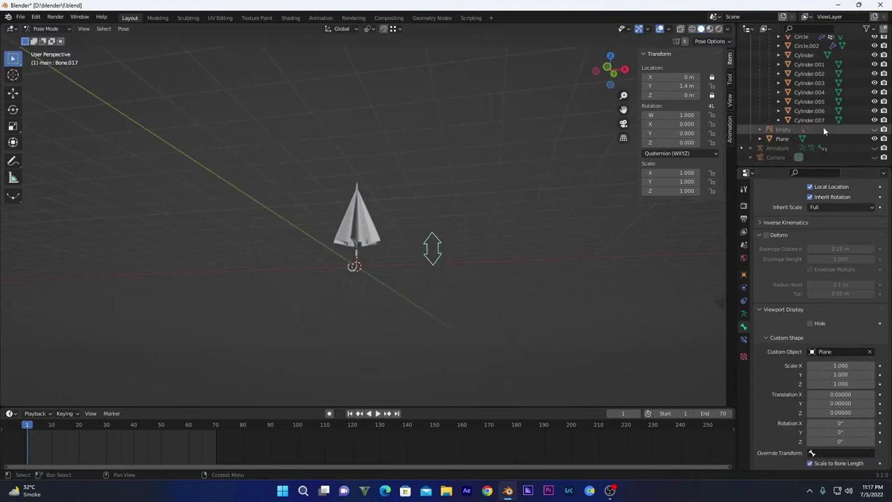
middle_drag(662, 278, 705, 347)
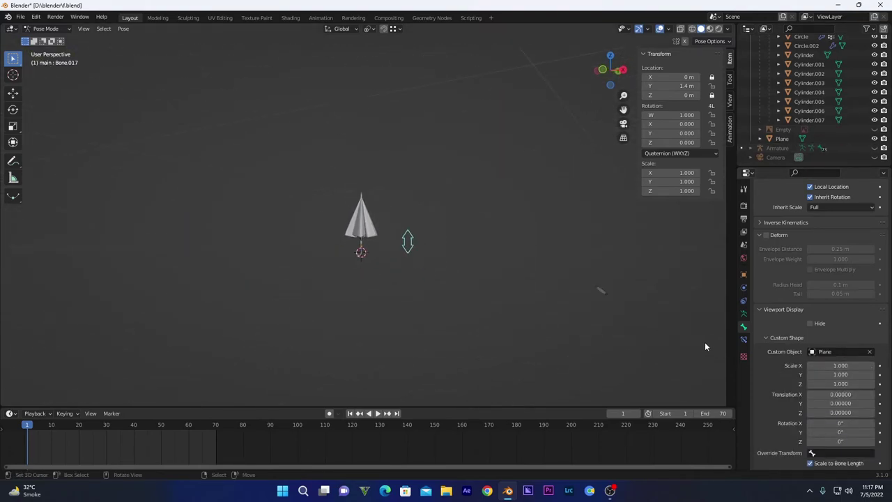
click(46, 29)
click(51, 41)
click(605, 293)
shift+middle_drag(609, 295, 565, 306)
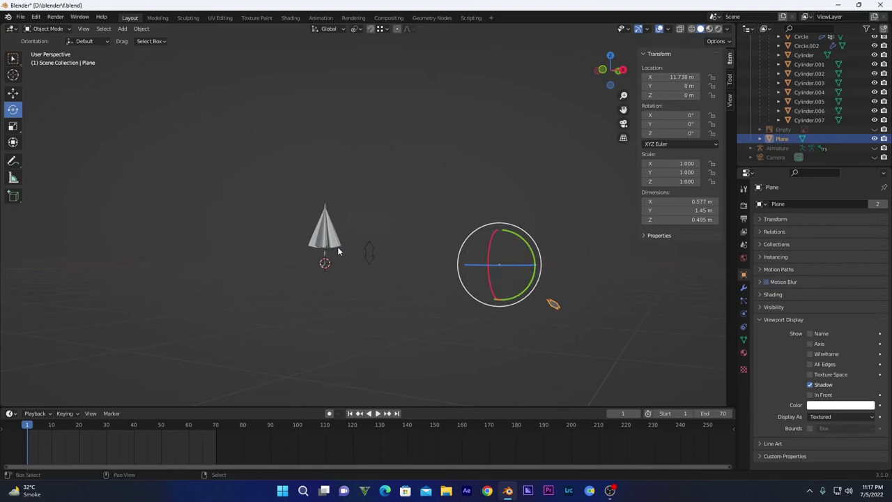
middle_drag(337, 246, 418, 378)
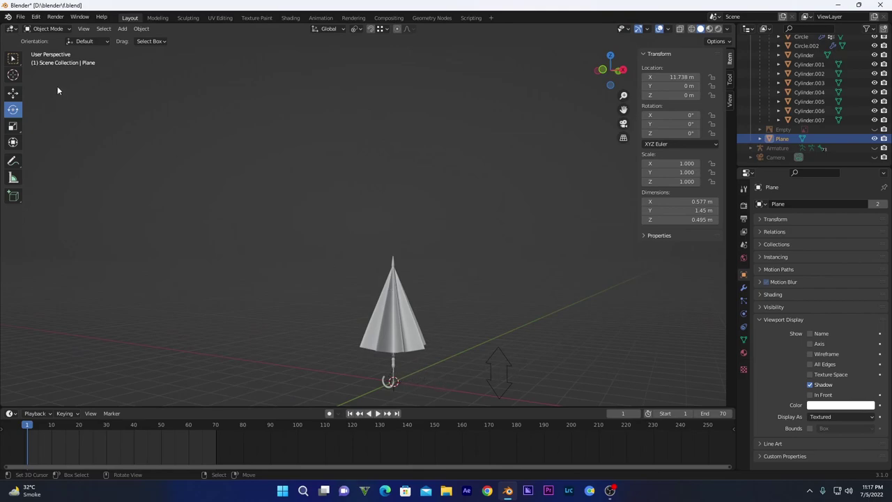